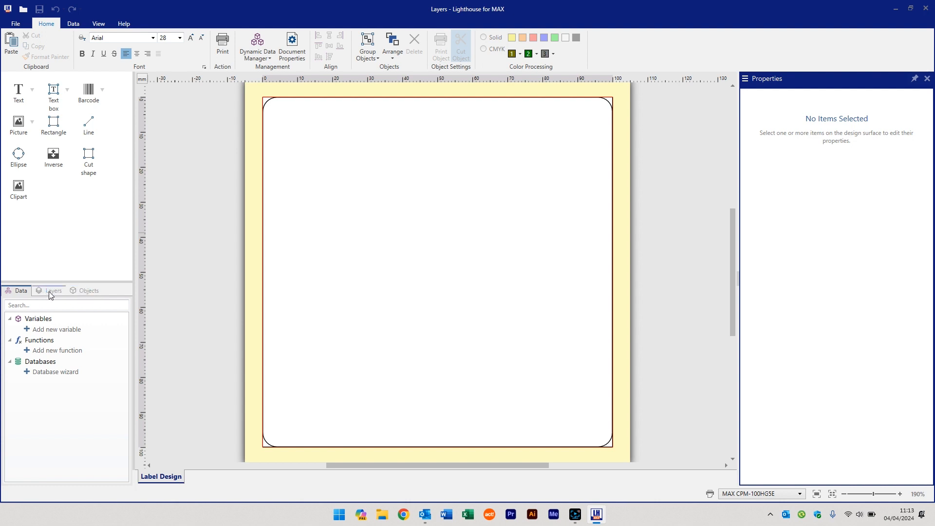
Create a new variable named "Label Direction"
left_click(53, 290)
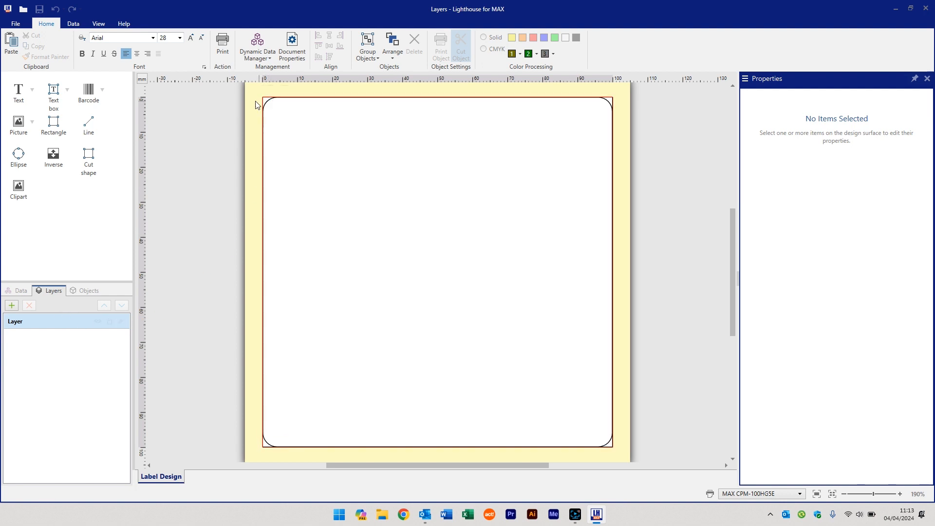
left_click(21, 290)
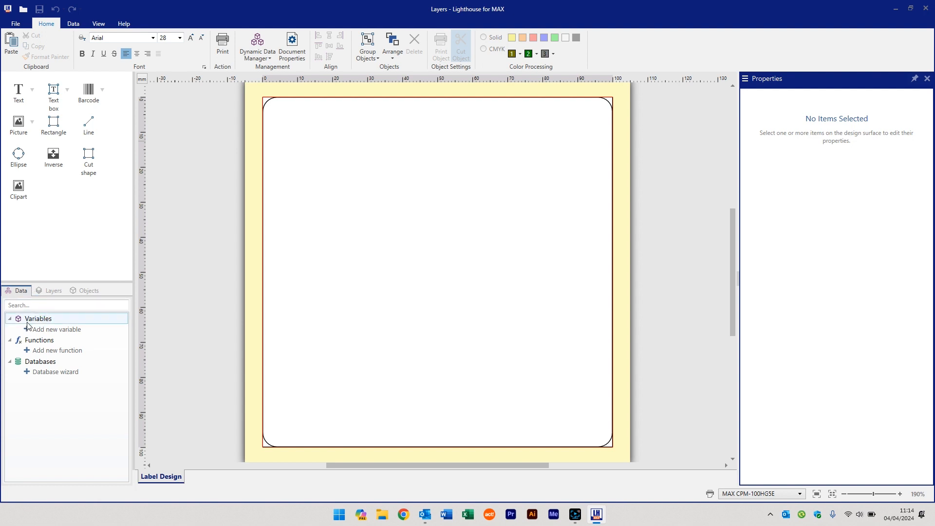
left_click(56, 330)
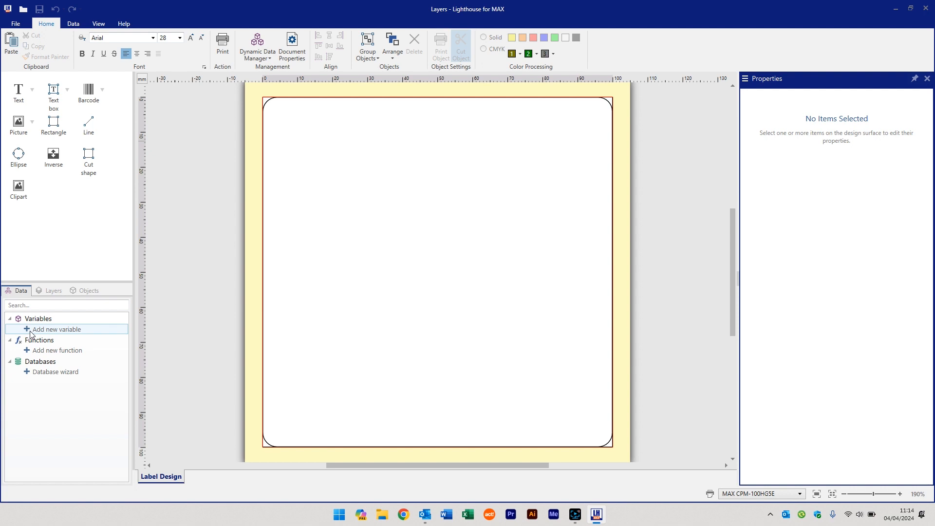
left_click(32, 332)
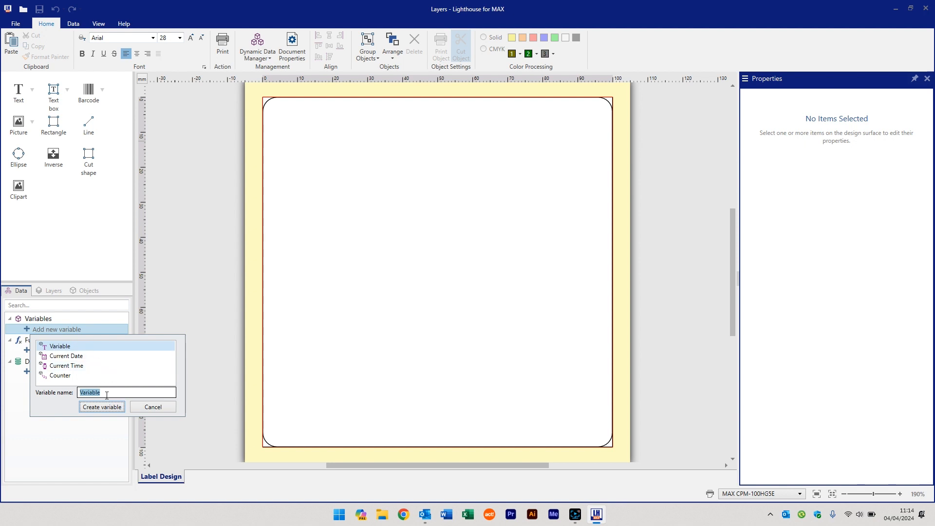
type("Label Direction")
left_click(112, 408)
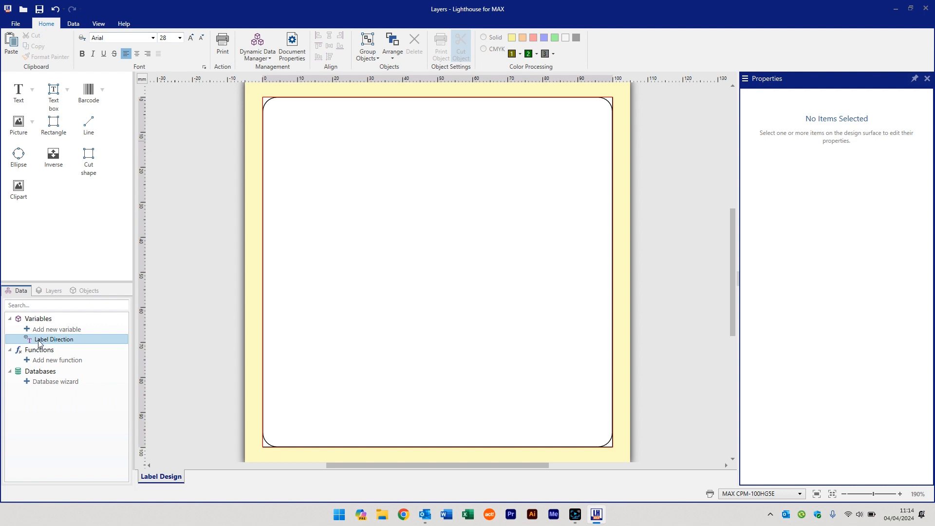
Set the Label Direction variable's print-time prompt text to "Enter Label Direction"
double_click(61, 341)
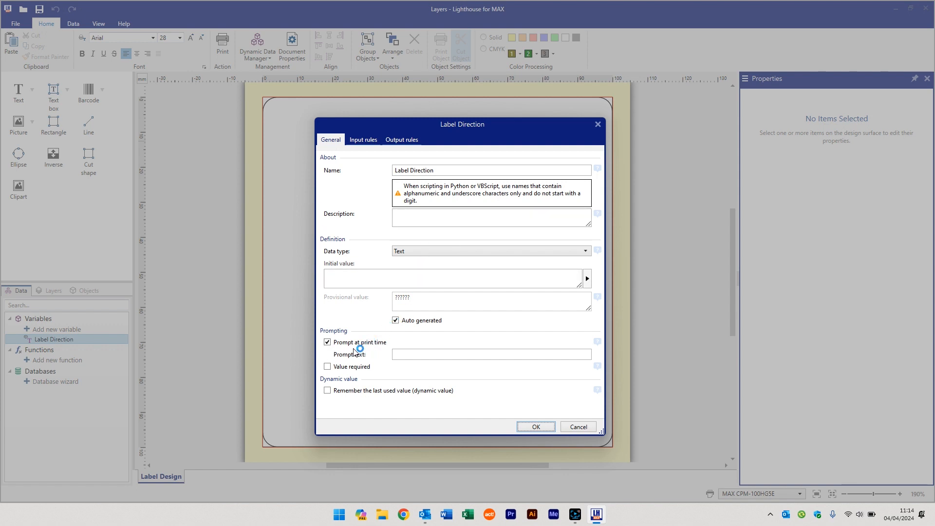
left_click(402, 353)
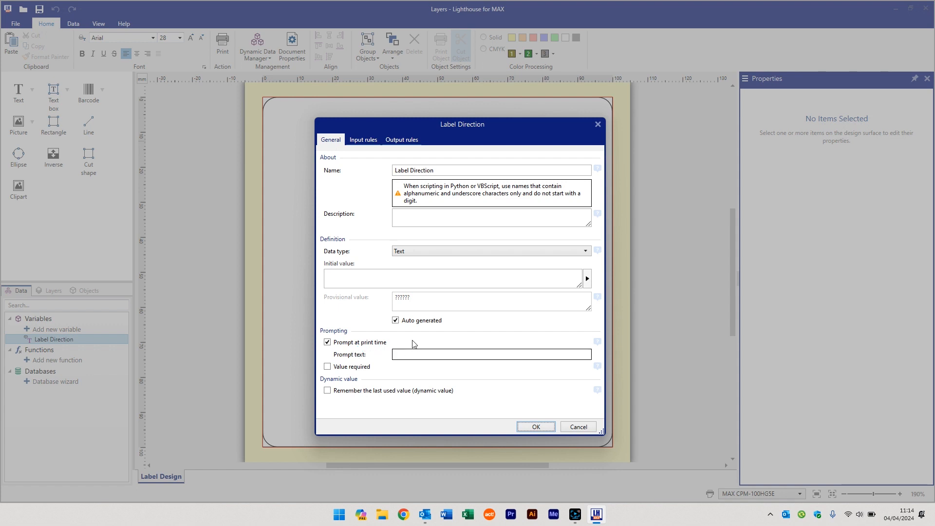
type("Enter Label Direction")
left_click(535, 427)
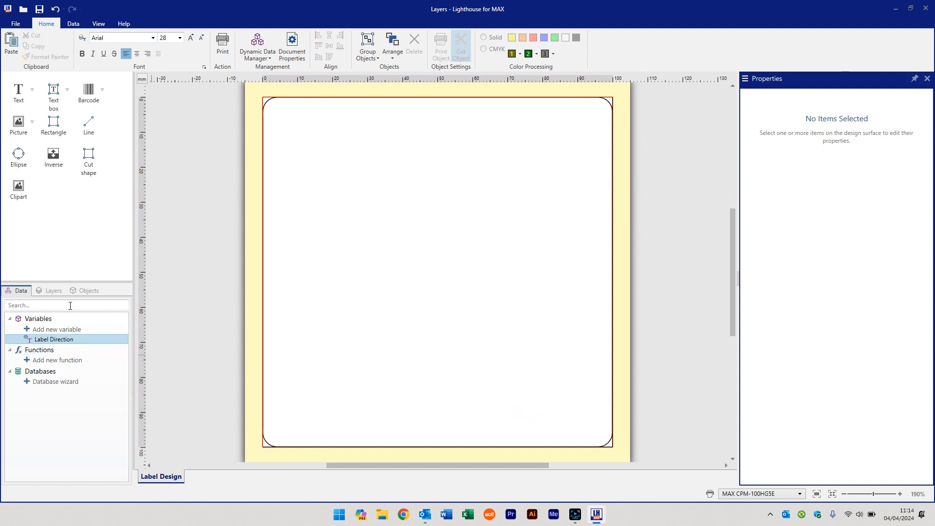
Add a new layer to the label and name it "Left"
left_click(51, 293)
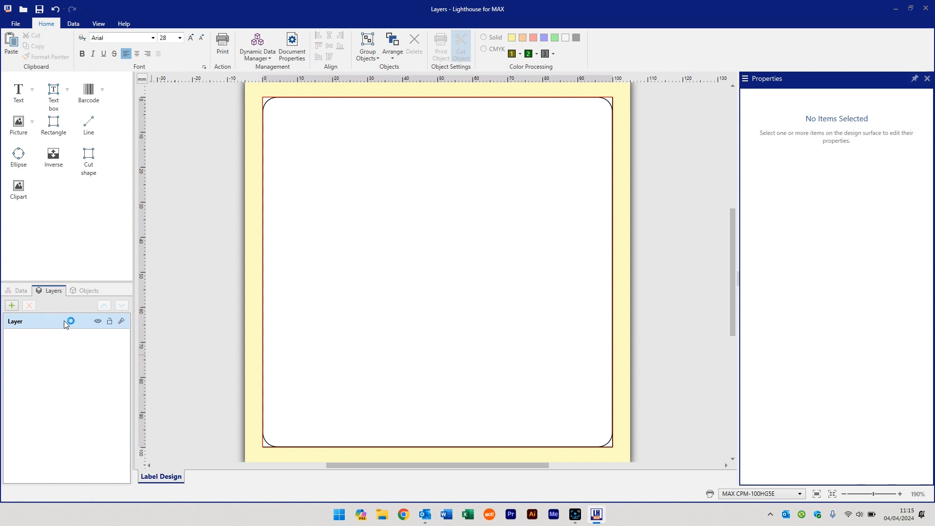
left_click(13, 305)
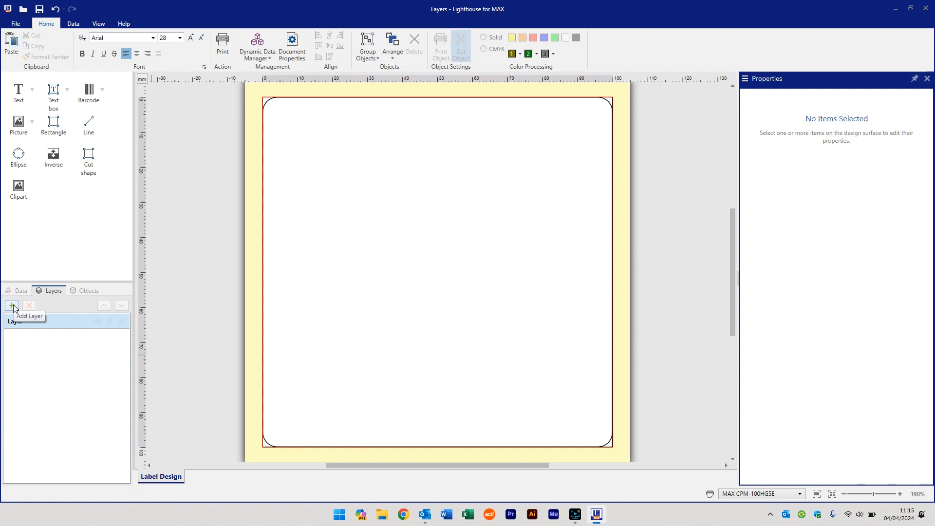
left_click(12, 305)
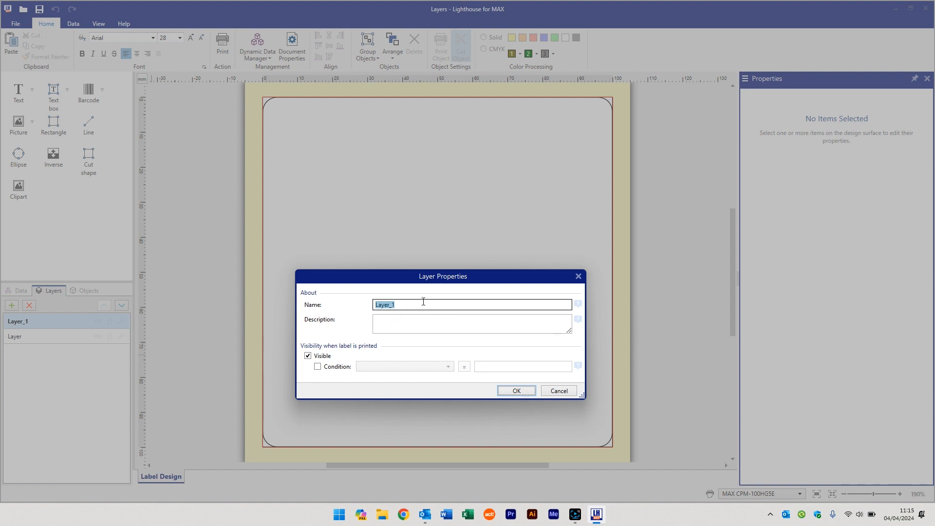
type("Left")
Make the Left layer print only when the Label Direction variable equals "Left"
left_click(324, 369)
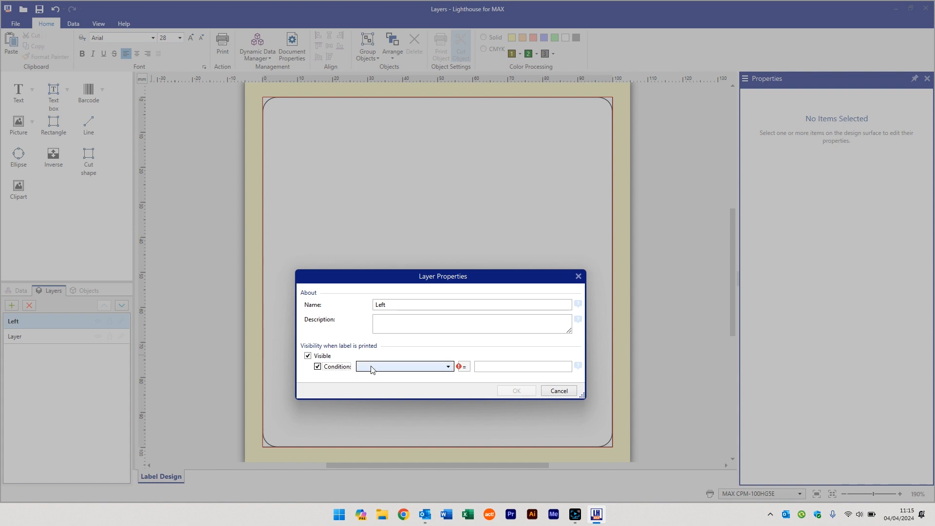
left_click(378, 368)
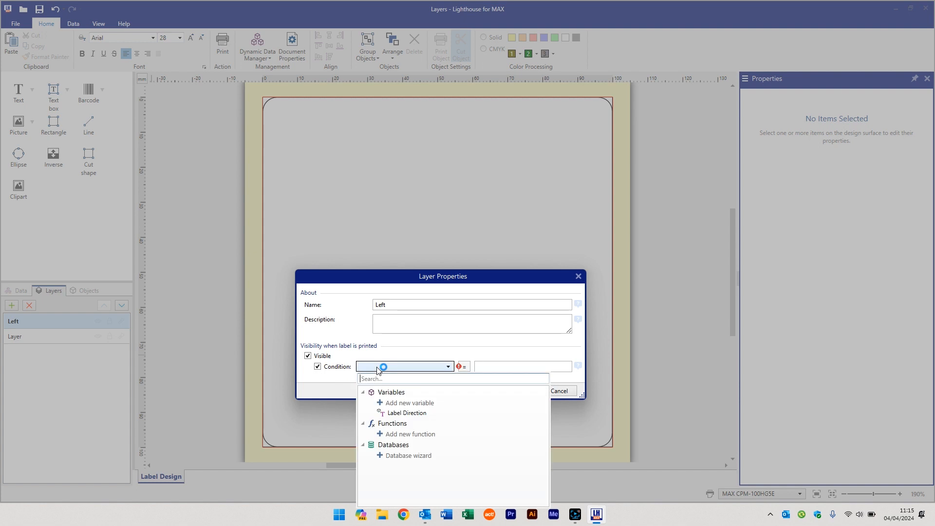
left_click(420, 413)
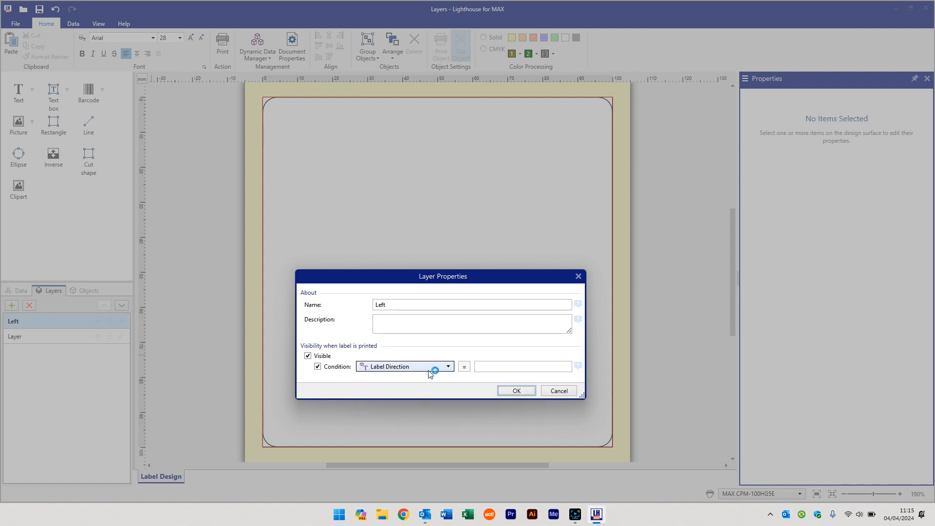
left_click(476, 368)
type("Left")
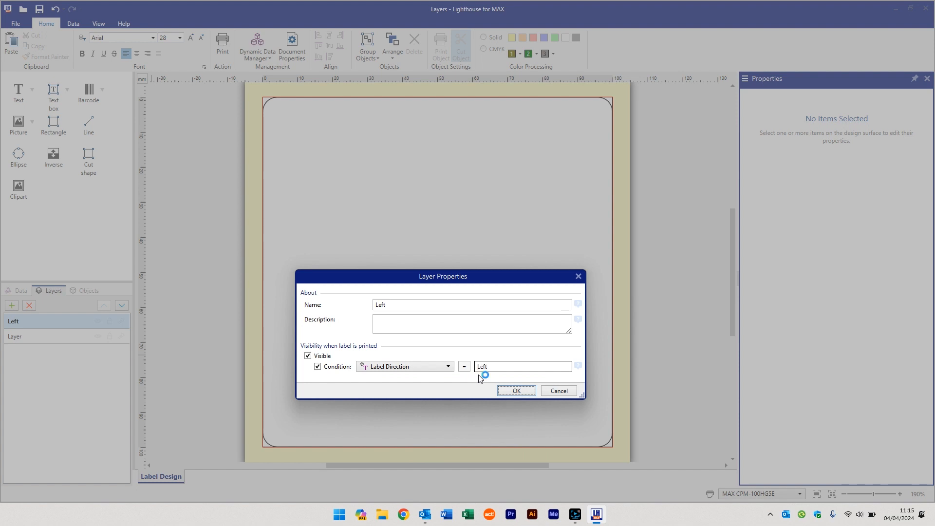
left_click(515, 390)
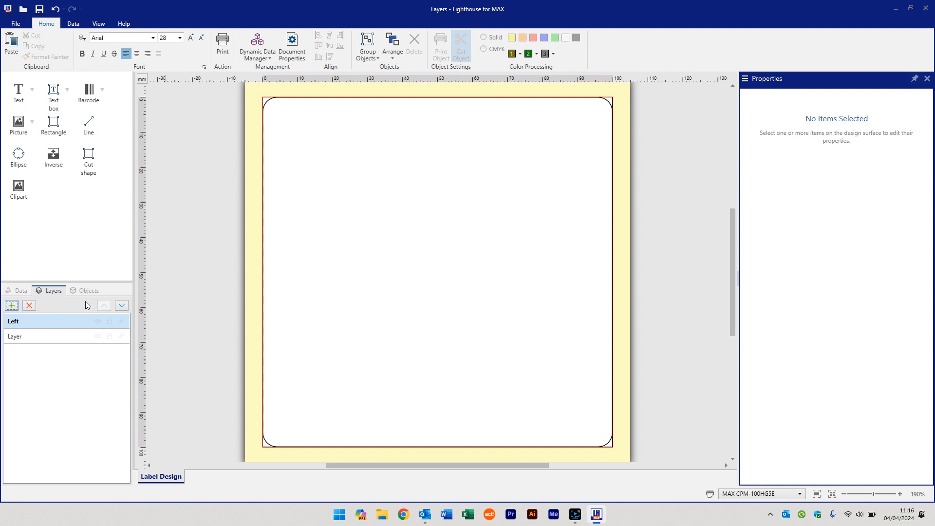
Move the Left layer below the default layer and back above it
left_click(121, 306)
left_click(102, 306)
left_click(119, 307)
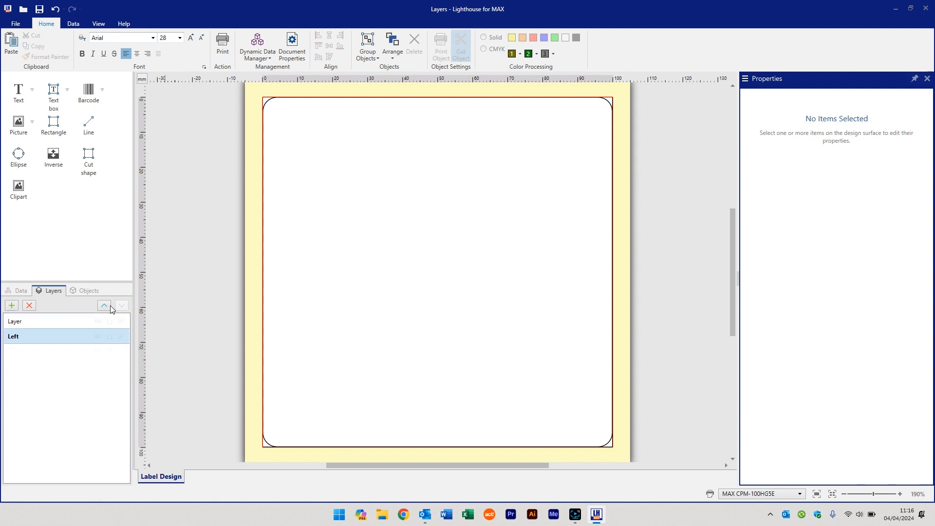
left_click(103, 305)
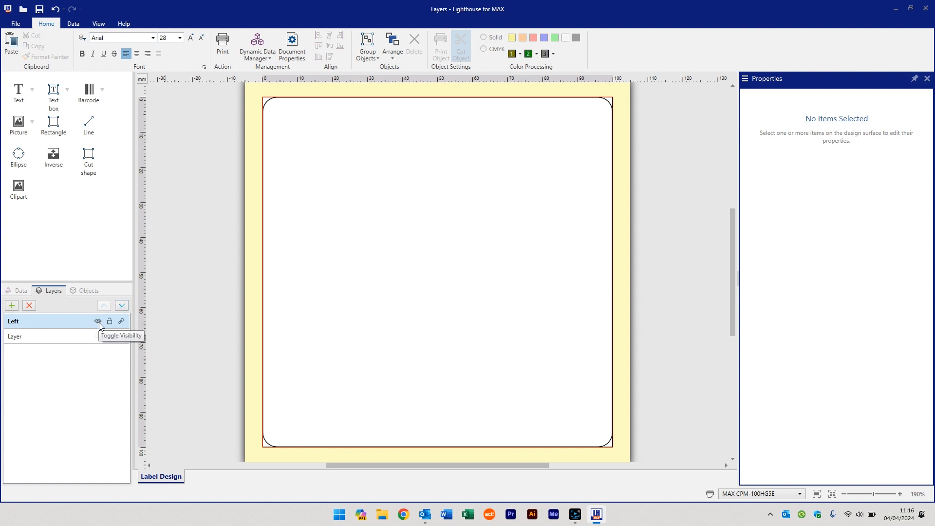
Toggle the Left layer's visibility off and on, and switch its focus mode off again
left_click(99, 321)
left_click(99, 321)
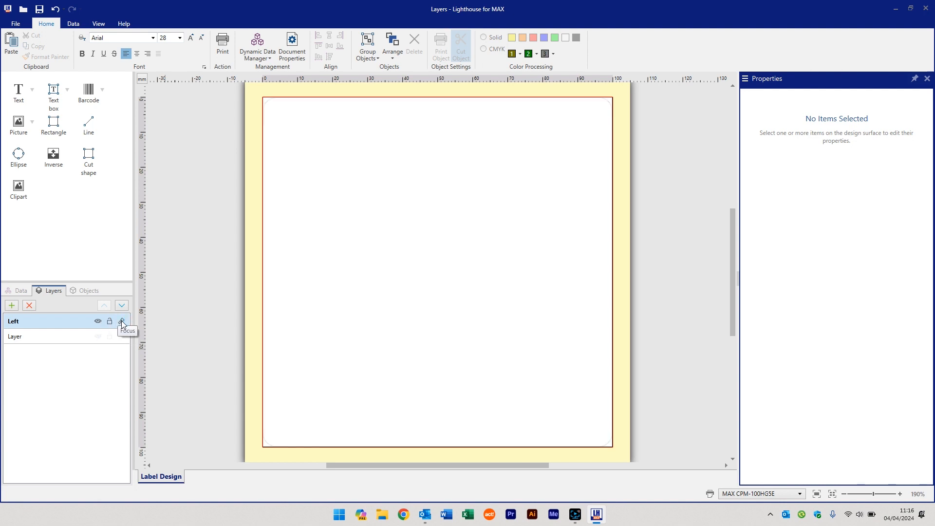
left_click(122, 324)
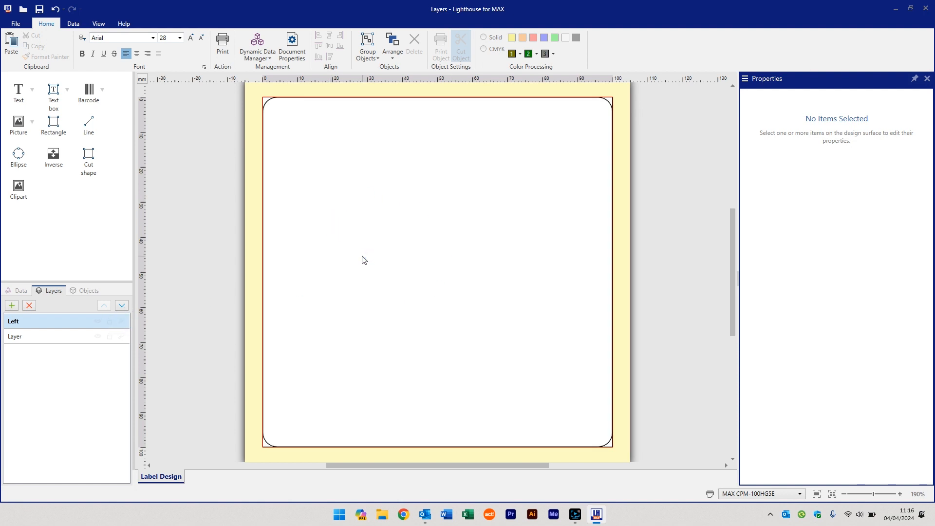
Add a layer named "Right" that prints only when the Label Direction variable equals "Right"
left_click(16, 309)
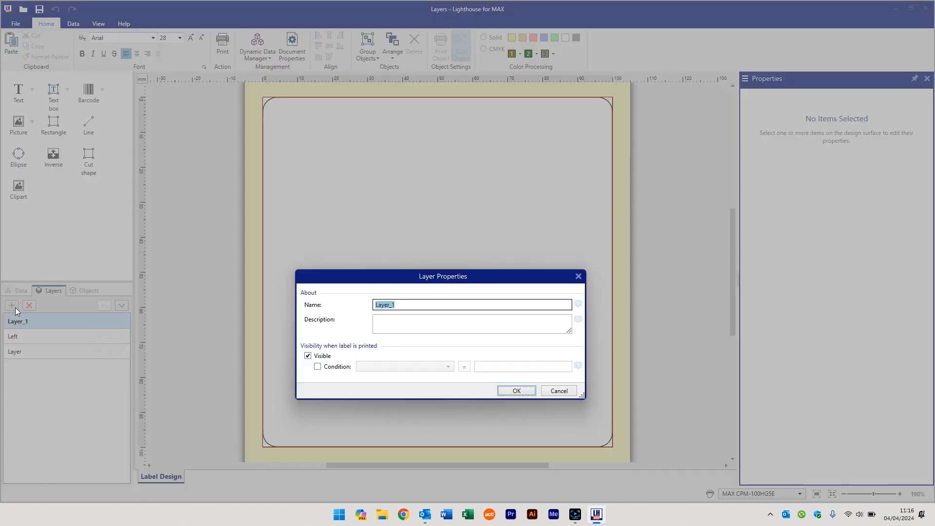
type("Right")
left_click(317, 367)
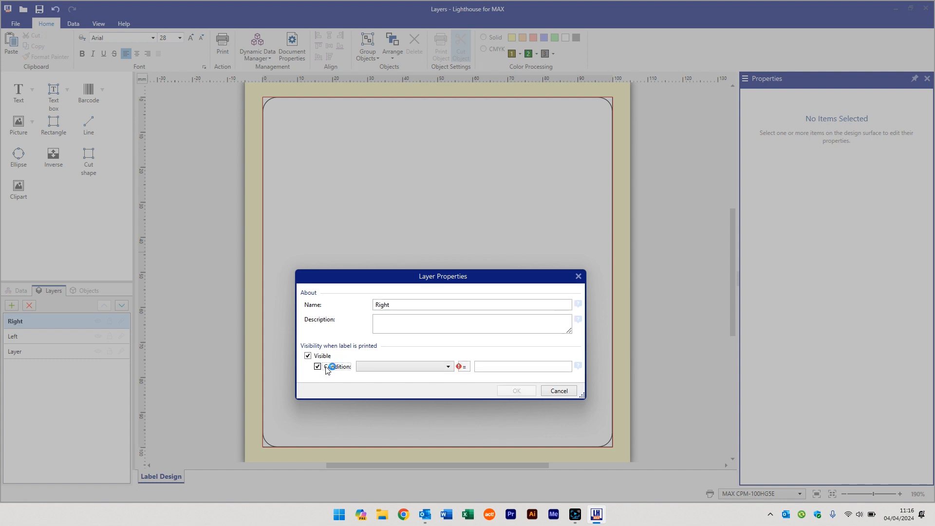
left_click(384, 368)
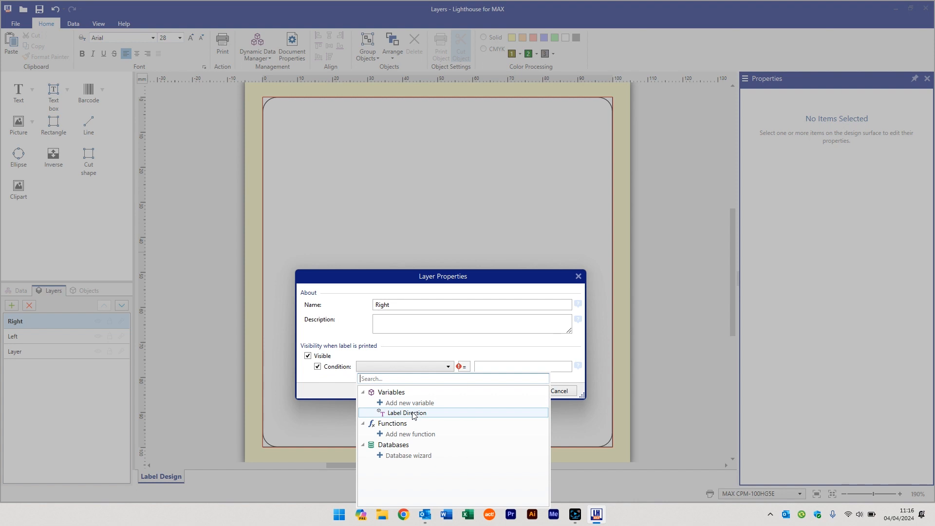
left_click(414, 413)
type("Ri")
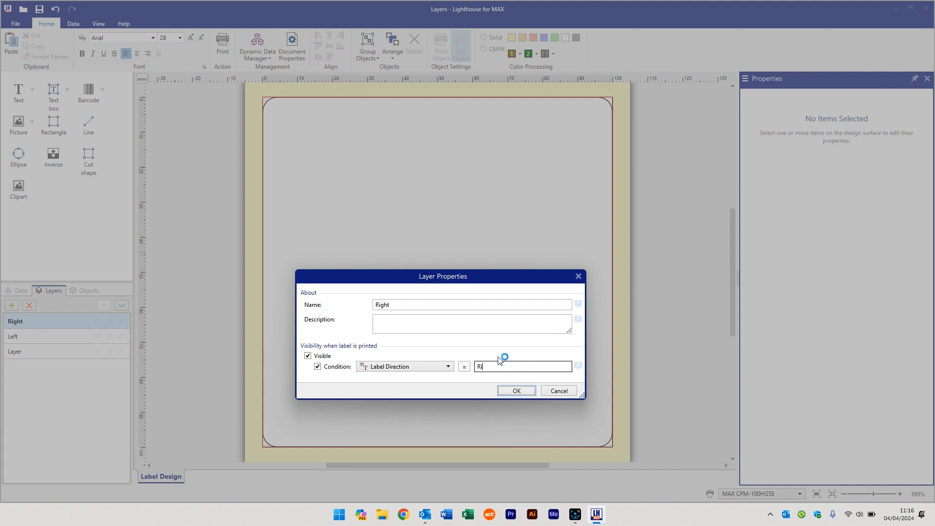
type("ght")
left_click(516, 390)
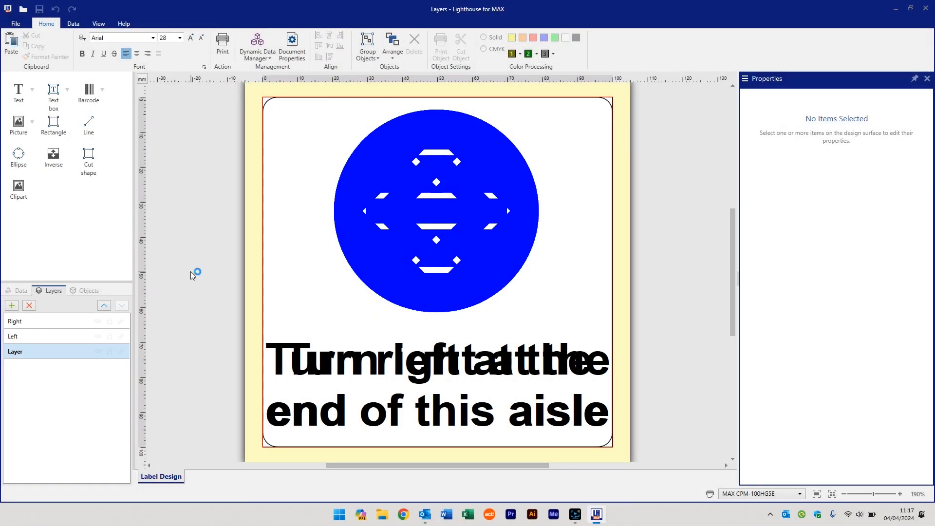
Hide the Right layer to examine the arrow and text on the Left layer alone
left_click(50, 338)
left_click(55, 322)
left_click(52, 335)
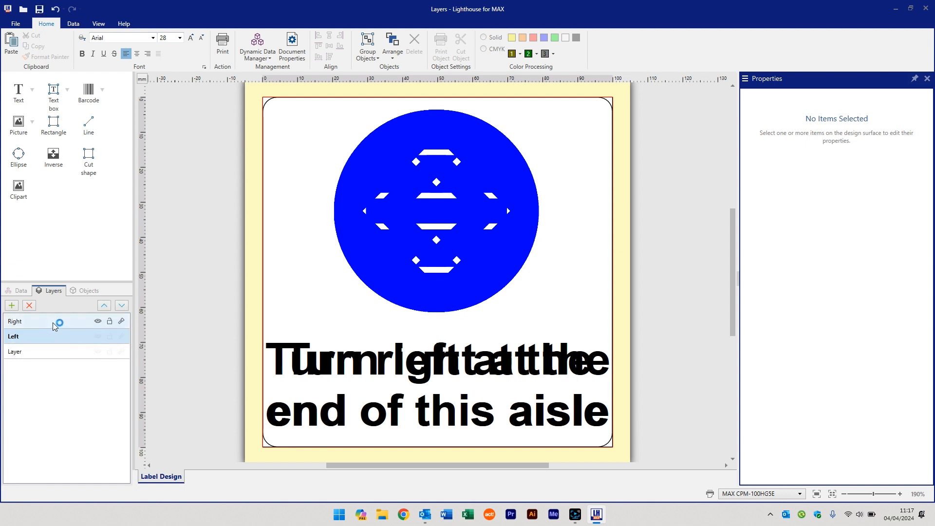
left_click(55, 323)
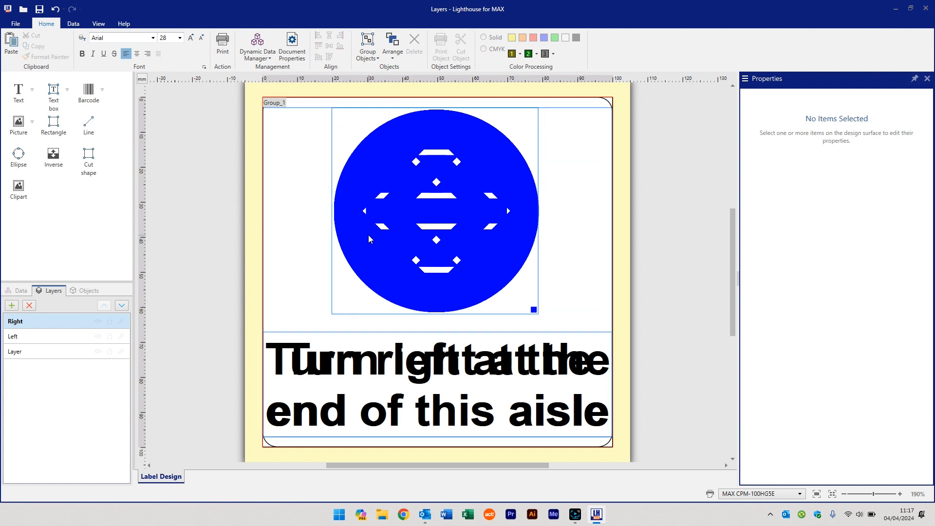
left_click(98, 322)
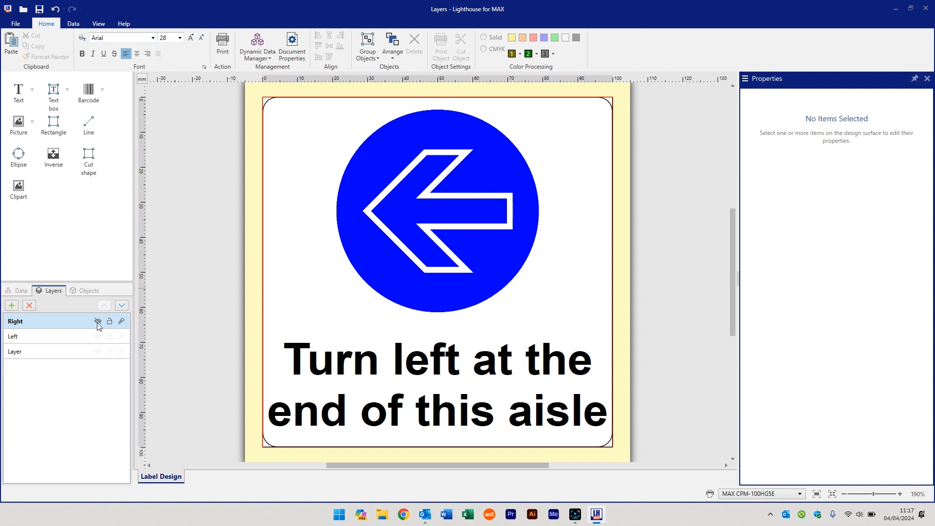
left_click(69, 339)
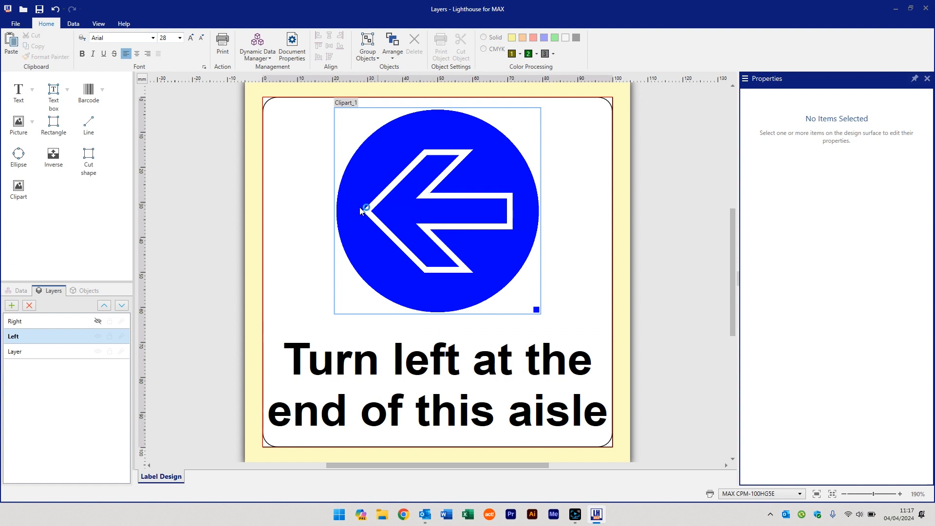
Hide the Left layer and show the Right layer to examine its design, and make both layers visible again
left_click(98, 335)
left_click(98, 321)
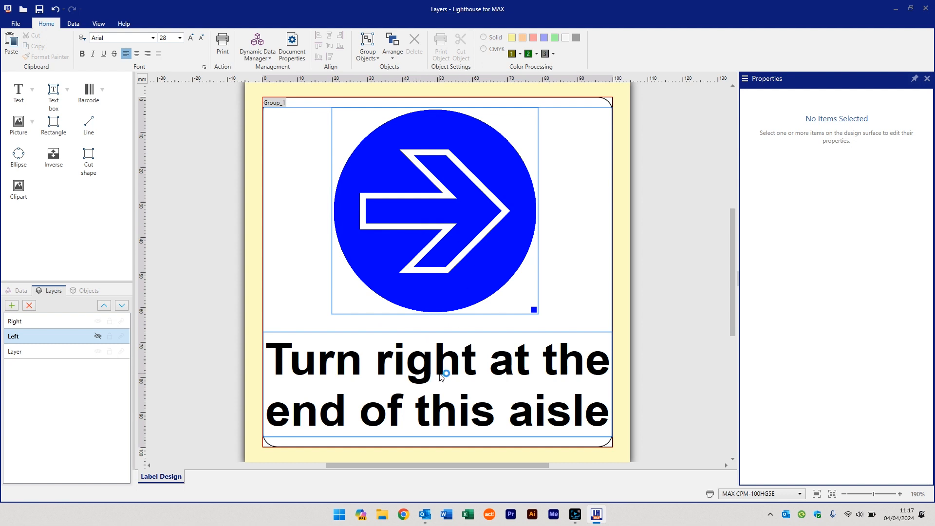
left_click(98, 336)
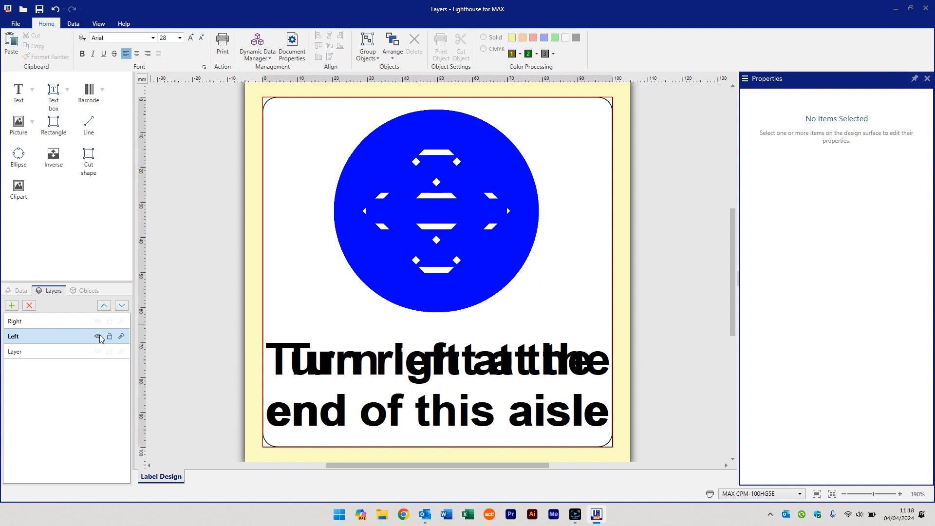
Open the print preview and enter "Left" as the label direction to preview the left-turn label
left_click(225, 45)
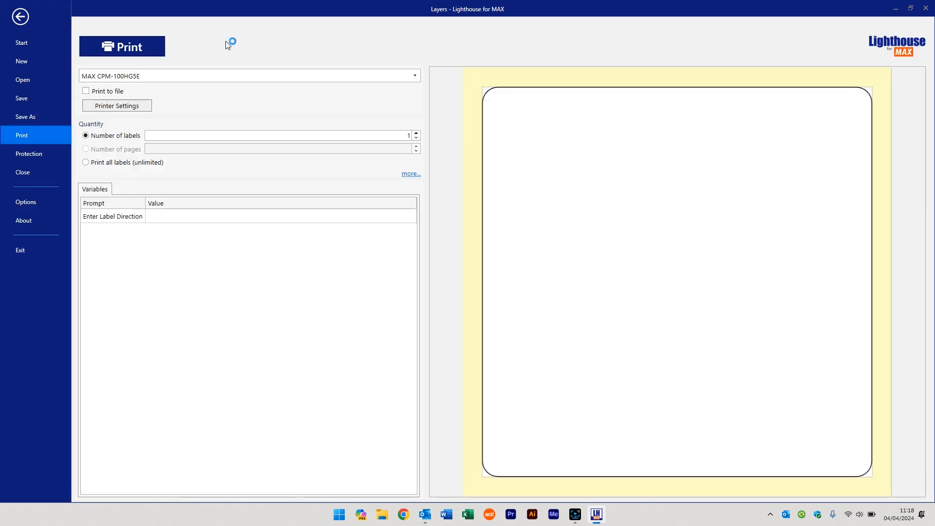
left_click(179, 219)
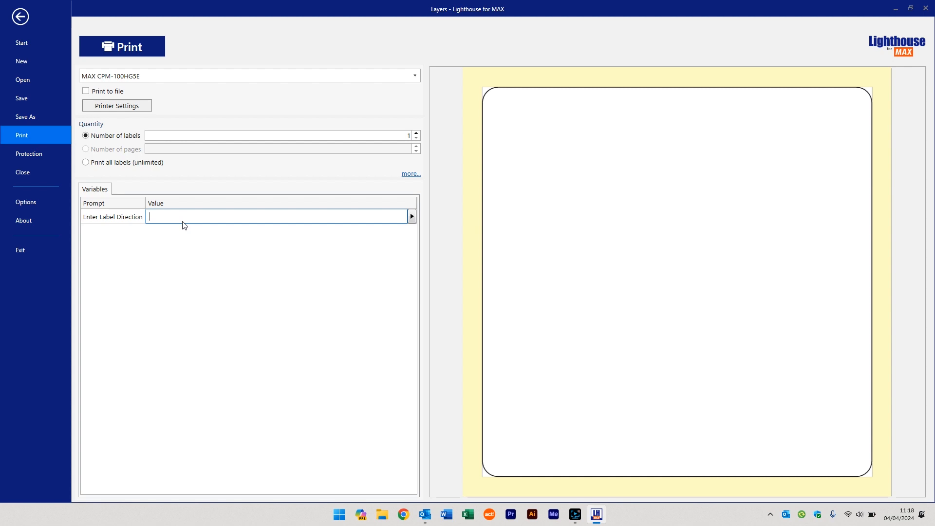
type("Left")
left_click(346, 135)
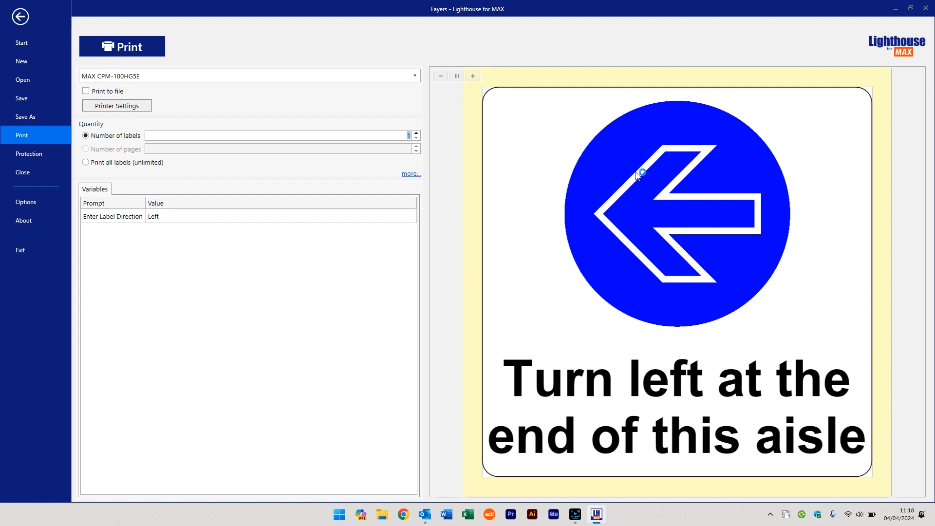
Change the label direction value to "RIGHT" to preview the right-turn label
left_click(174, 219)
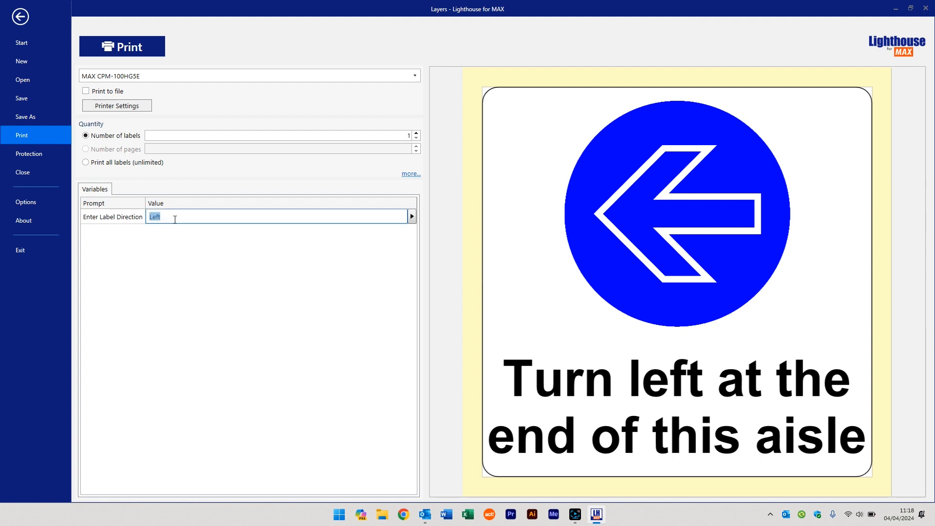
type("RIGHT")
left_click(187, 136)
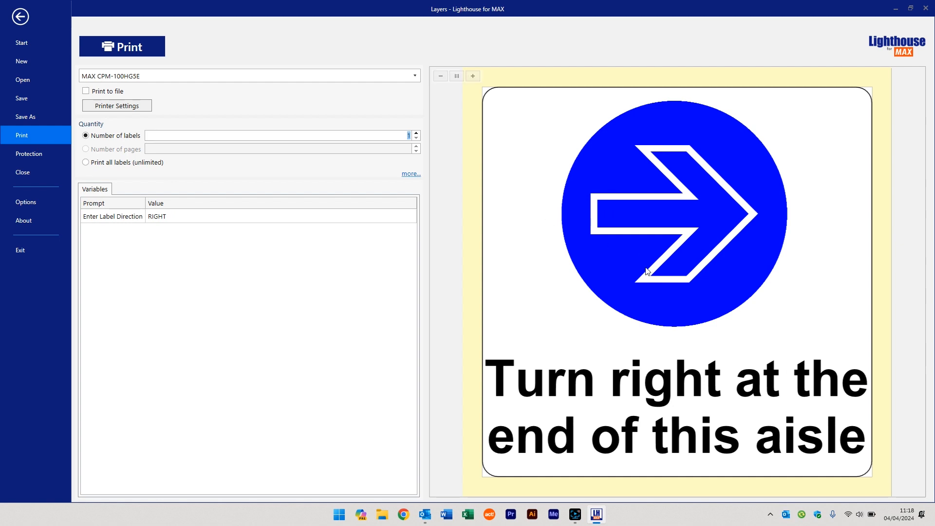